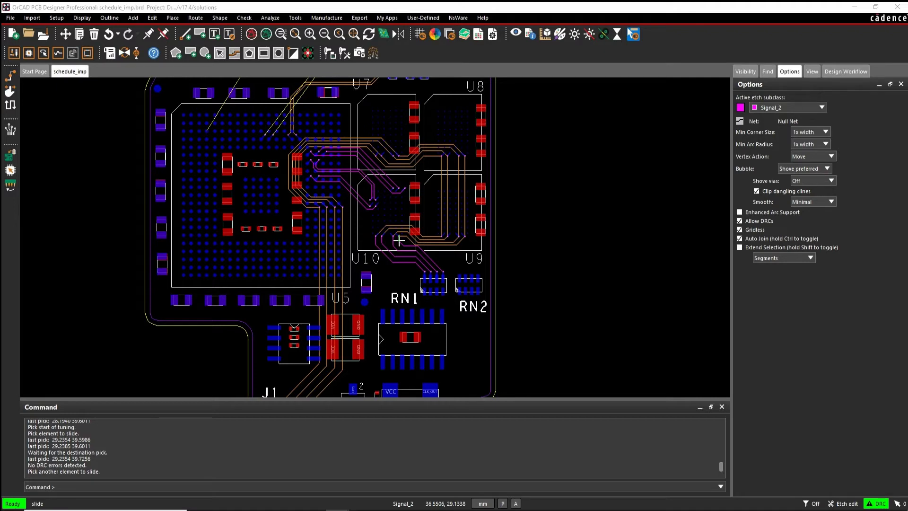
Launch Allegro Constraint Manager from the Setup menu
scroll(399, 241, "up", 2)
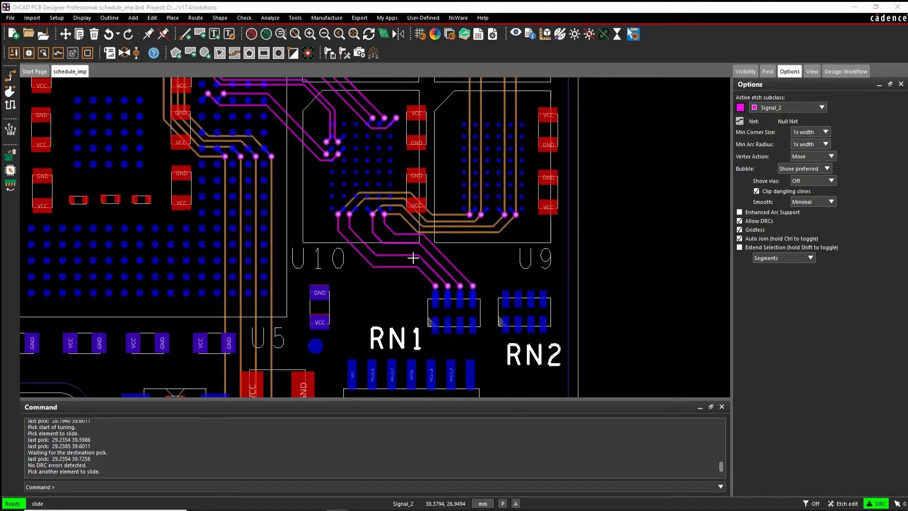
scroll(413, 257, "up", 2)
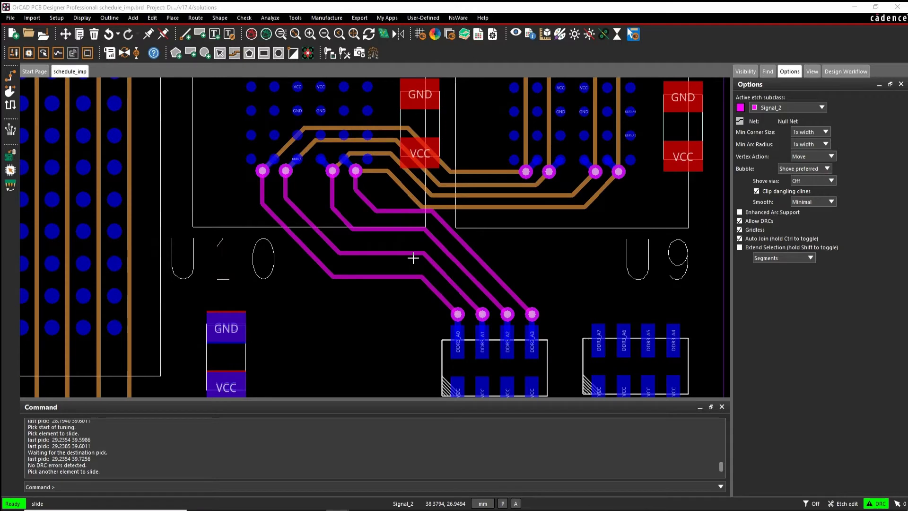
scroll(418, 269, "down", 4)
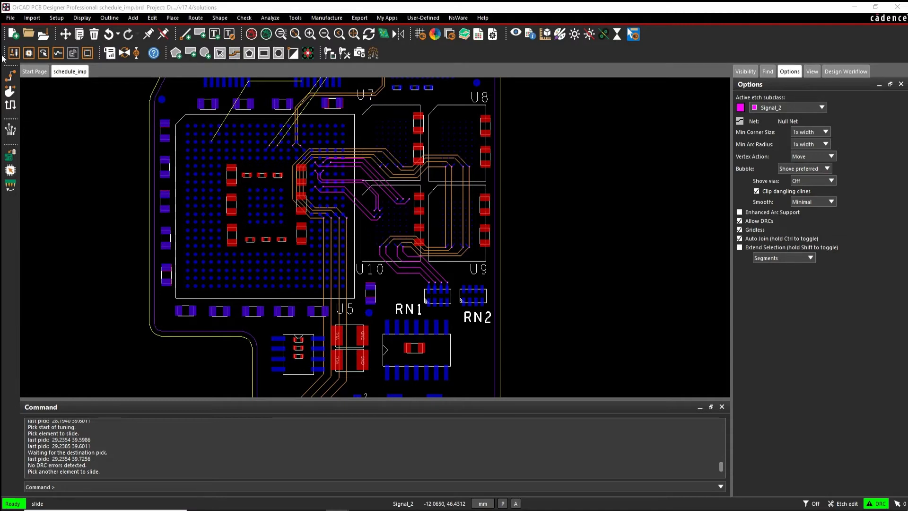
left_click(56, 17)
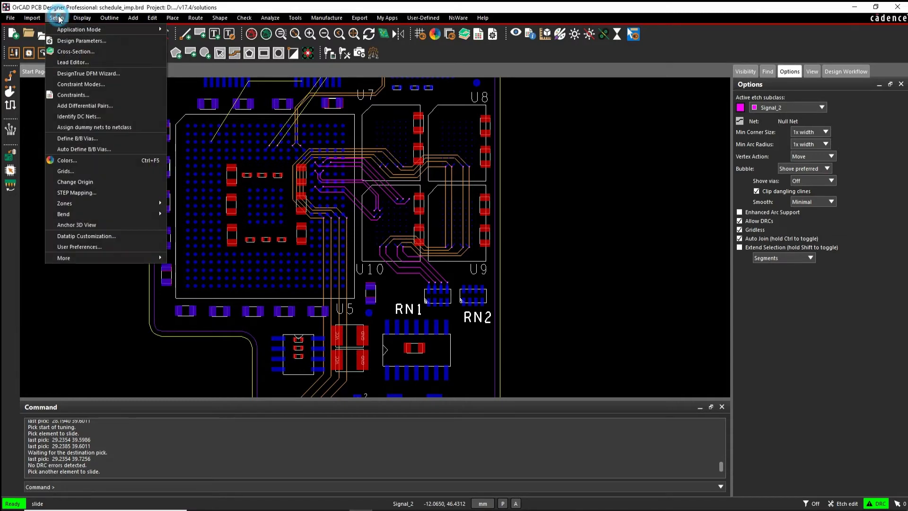
left_click(75, 95)
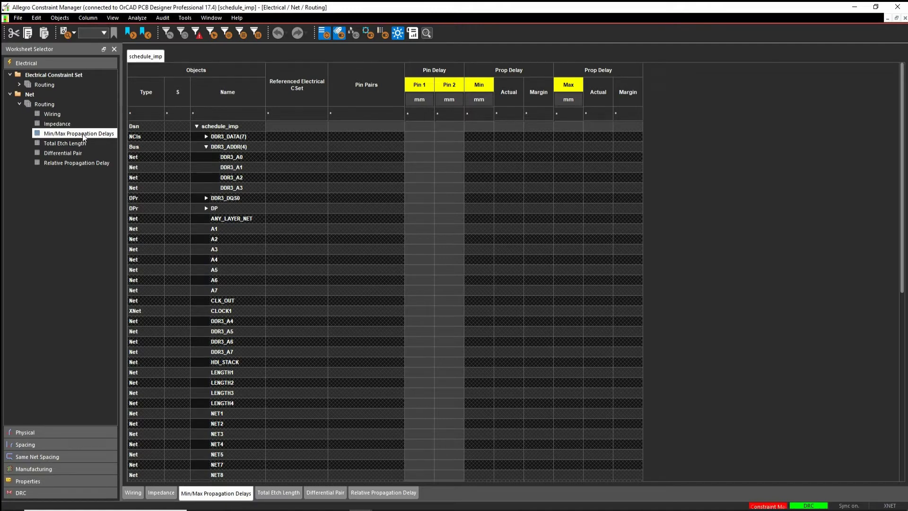
Open the Create Pin Pairs dialog for net DDR3_A0 on the Min/Max Propagation Delays worksheet
left_click(240, 157)
right_click(240, 157)
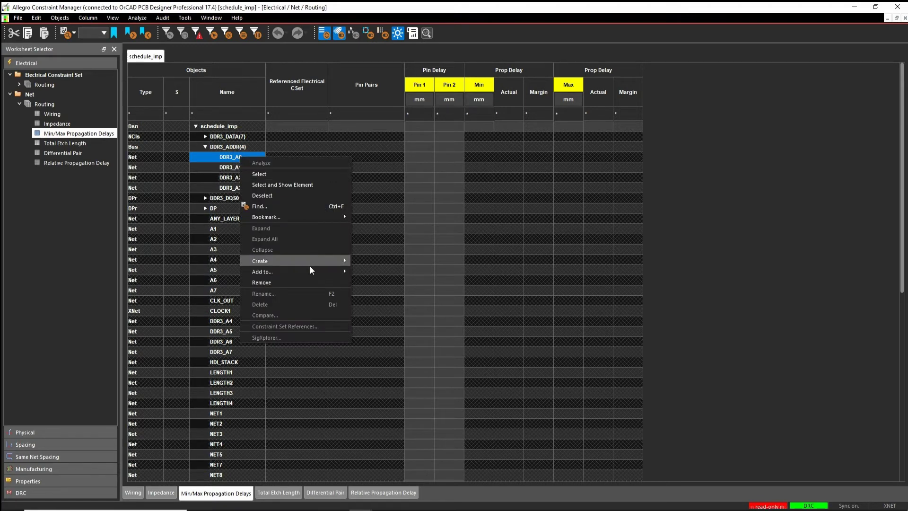
mouse_move(311, 259)
key("Escape")
key("Escape")
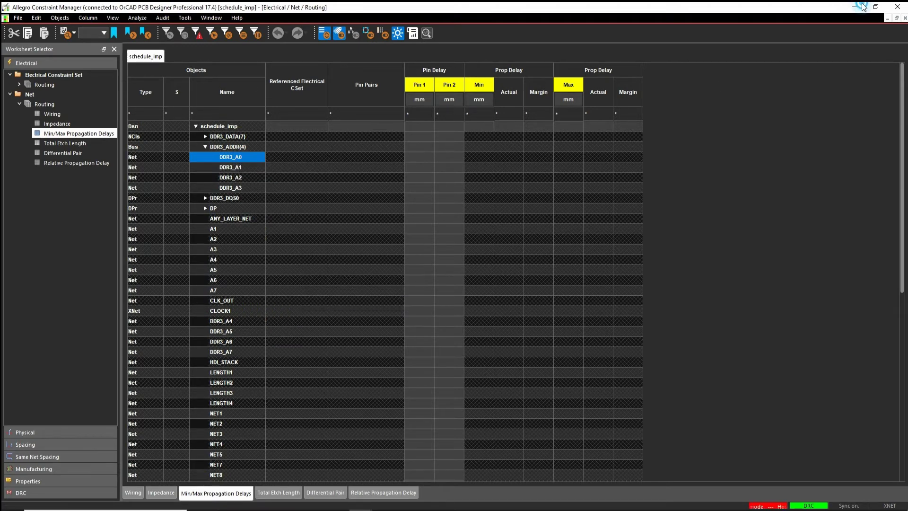
left_click(858, 6)
right_click(526, 198)
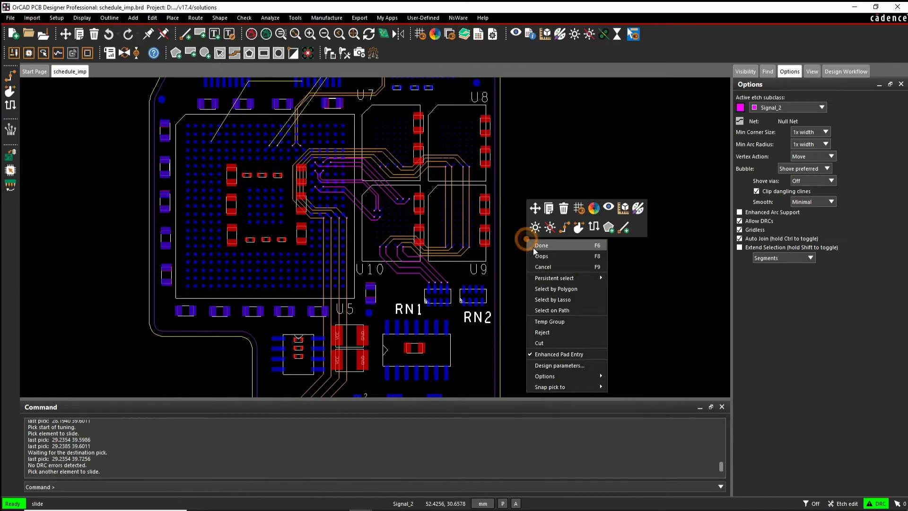
left_click(533, 248)
left_click(479, 36)
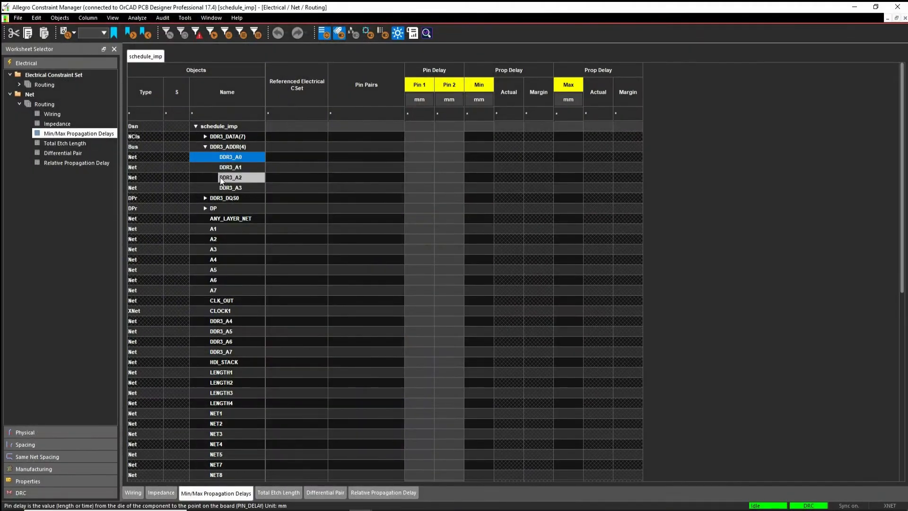
right_click(229, 157)
mouse_move(263, 261)
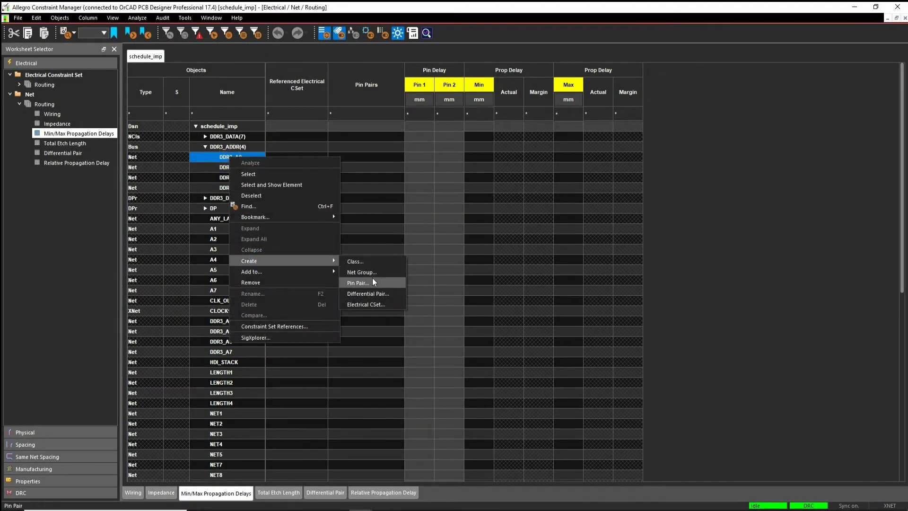
left_click(373, 278)
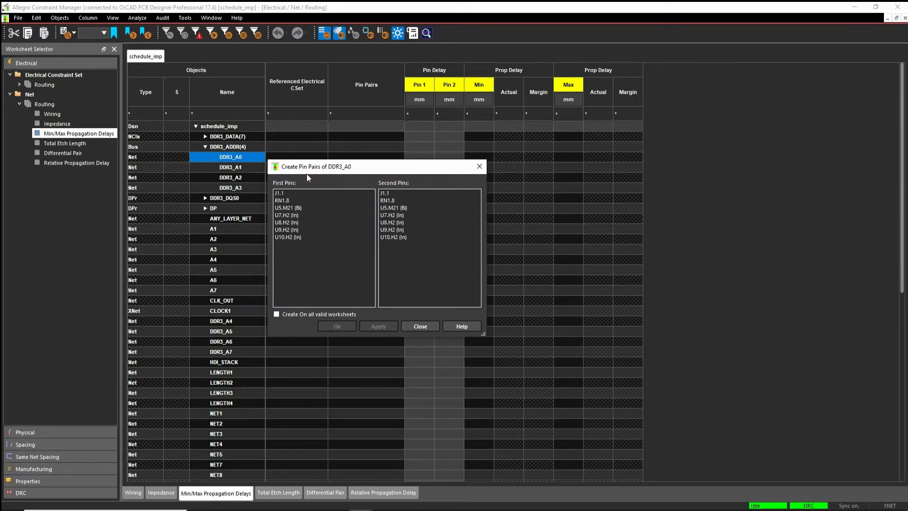
Pair U10.H2 with RN1.8 for DDR3_A0 and acknowledge the info message
left_click(295, 215)
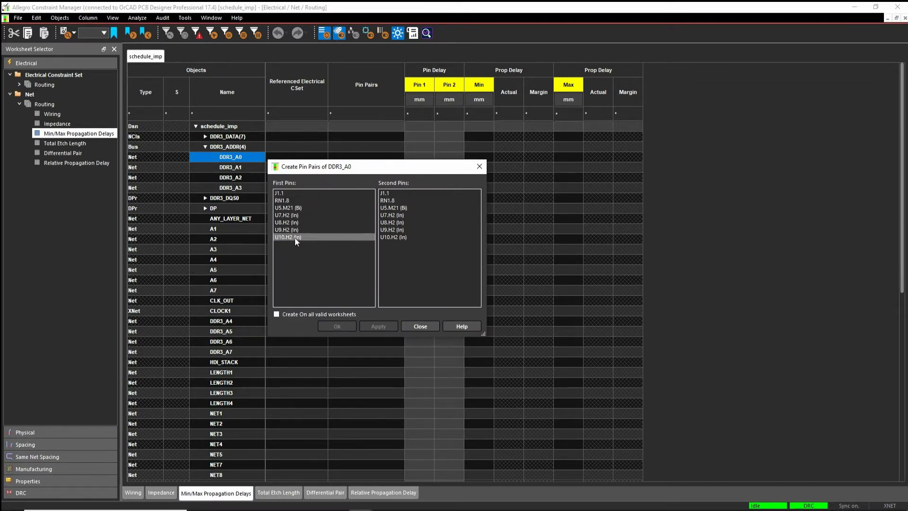
left_click(294, 237)
left_click(401, 200)
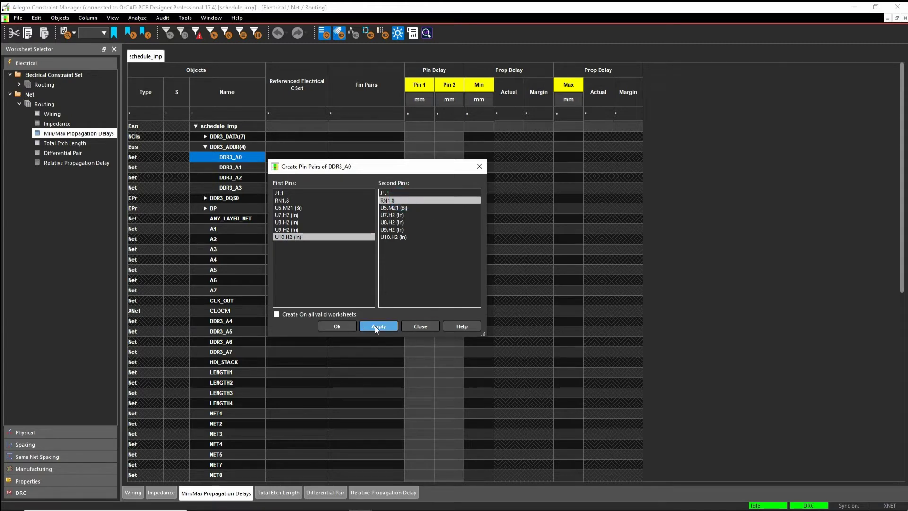
left_click(342, 325)
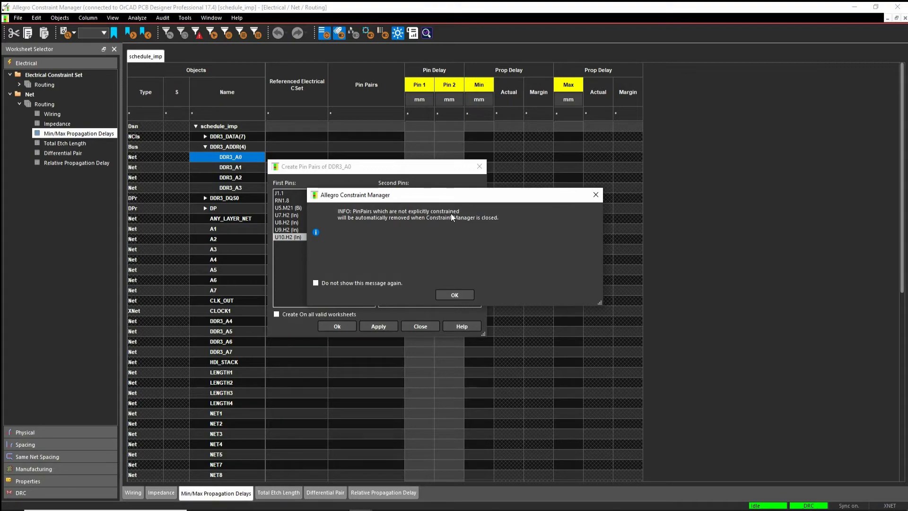
left_click(462, 298)
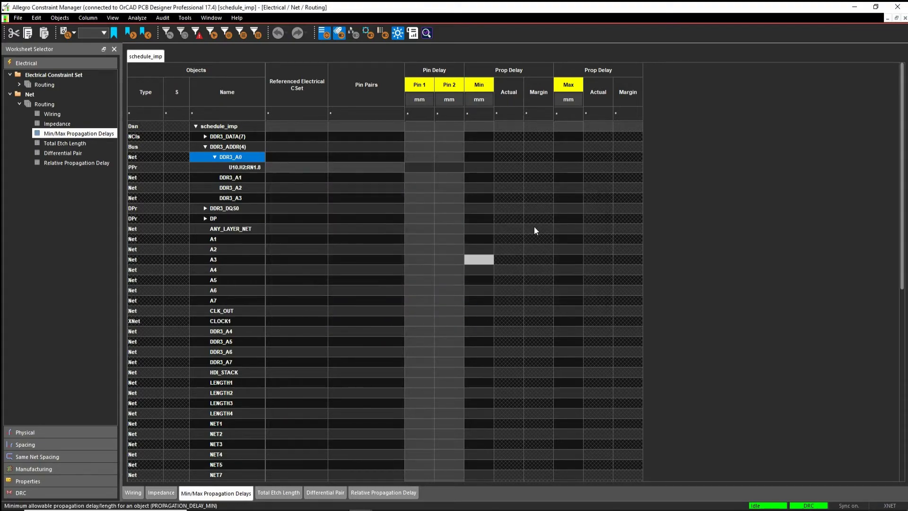
Restart Constraint Manager and recreate the U10.H2:RN1.8 pin pair on DDR3_A0
left_click(898, 8)
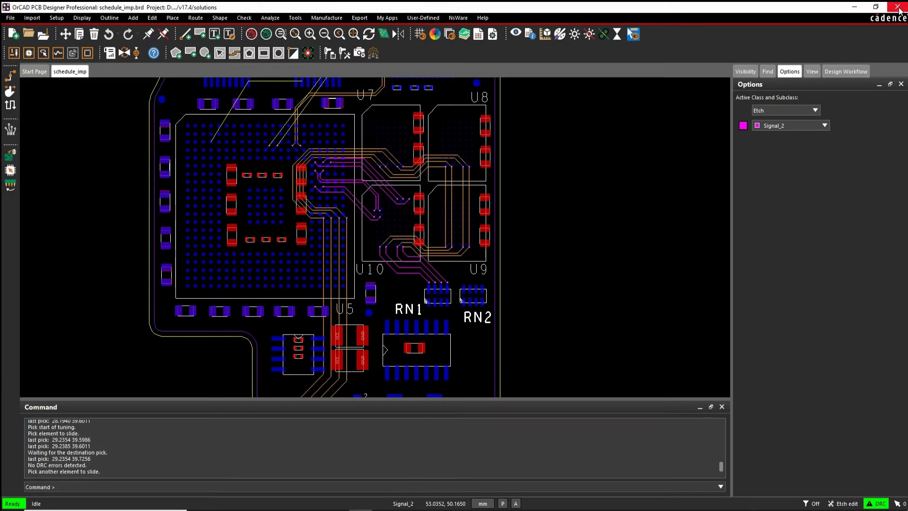
left_click(478, 34)
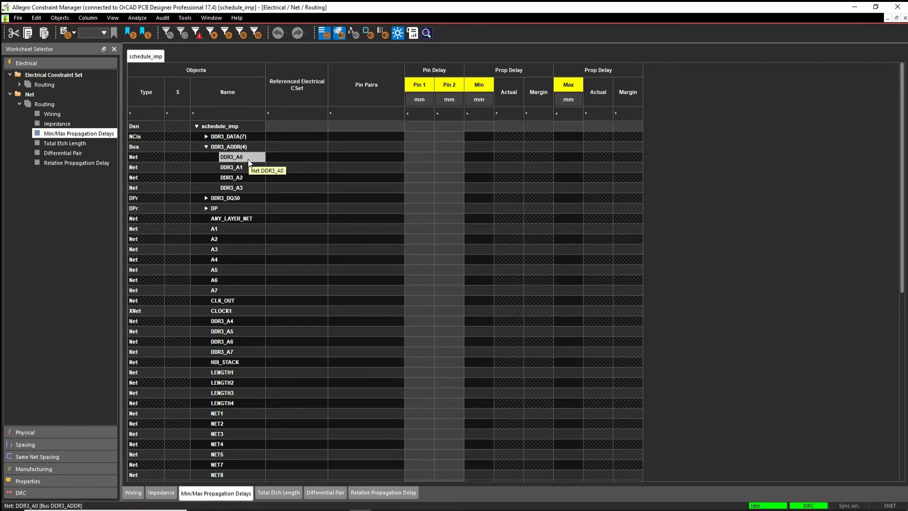
right_click(248, 159)
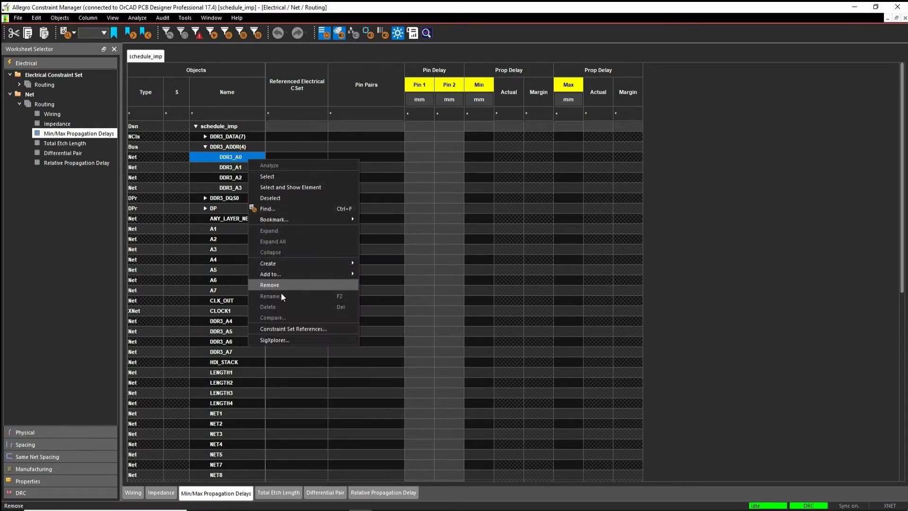
left_click(282, 265)
left_click(386, 285)
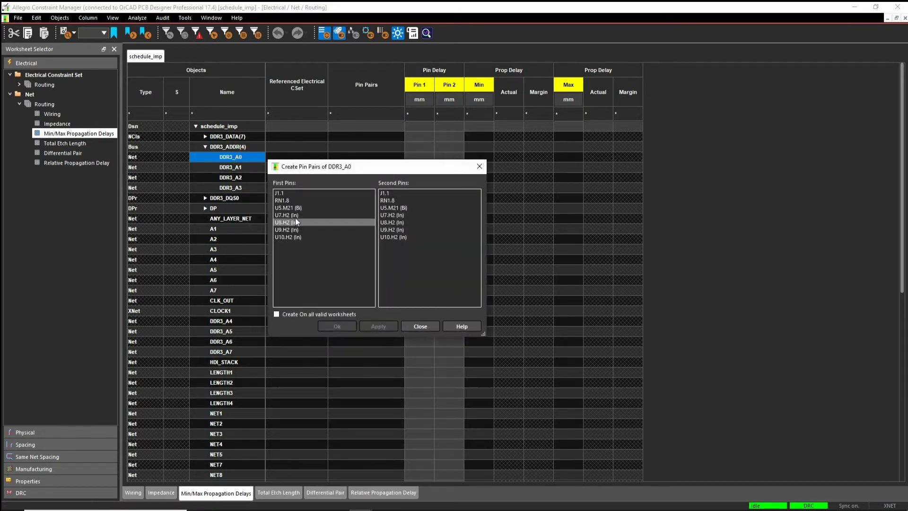
left_click(286, 237)
left_click(387, 200)
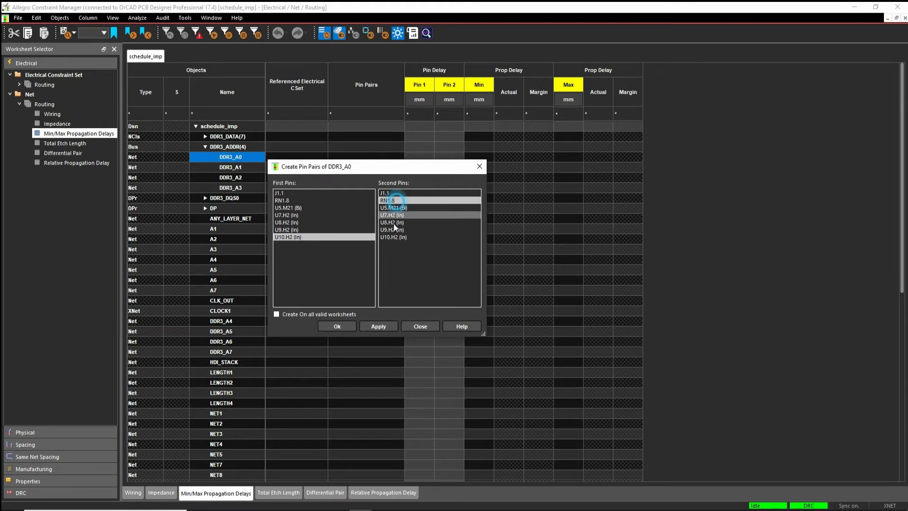
left_click(337, 326)
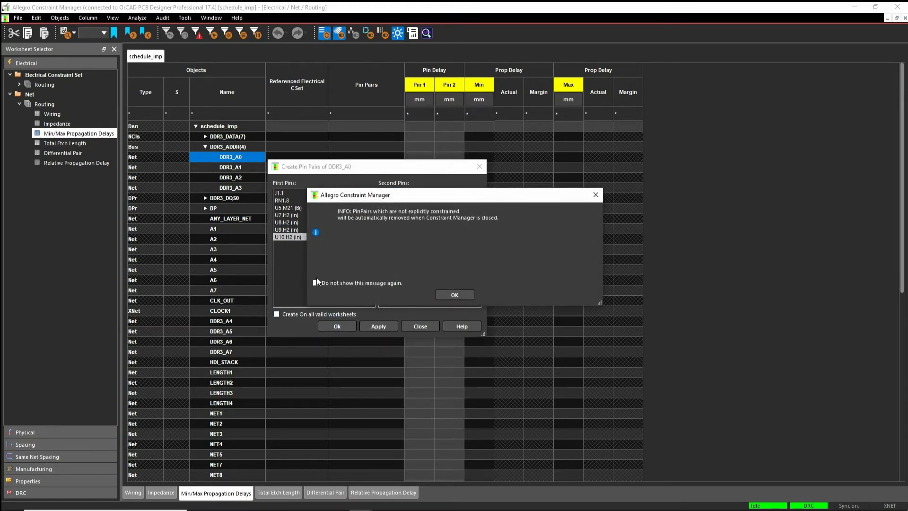
left_click(453, 295)
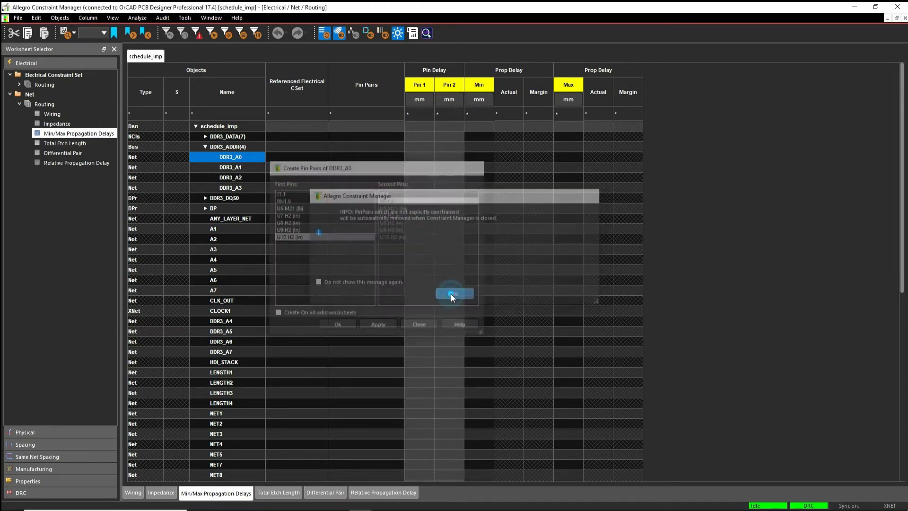
Create the U10.H3:RN1.7 pin pair for net DDR3_A1
right_click(237, 182)
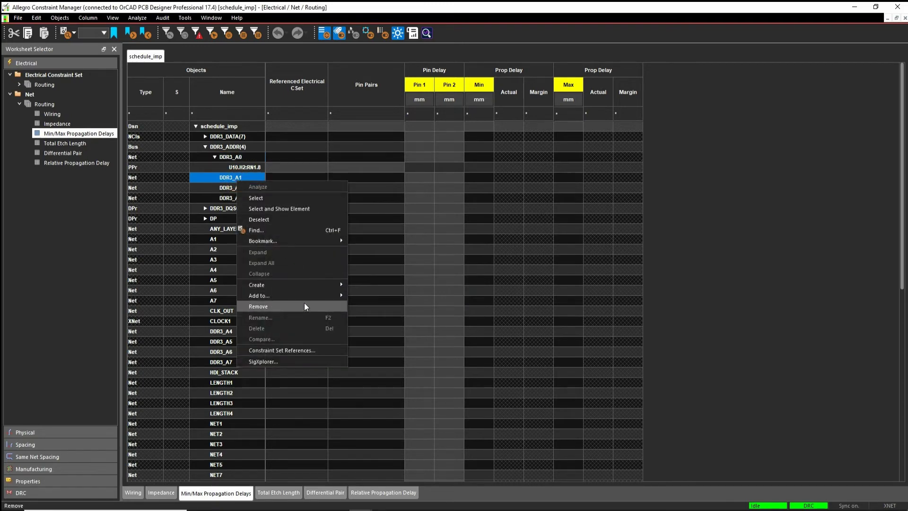
mouse_move(302, 285)
left_click(367, 305)
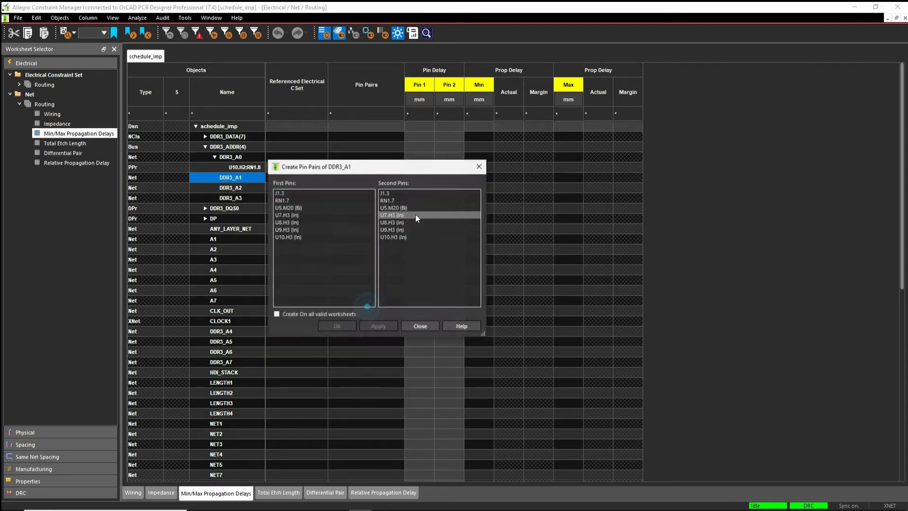
left_click(301, 237)
left_click(384, 201)
left_click(340, 326)
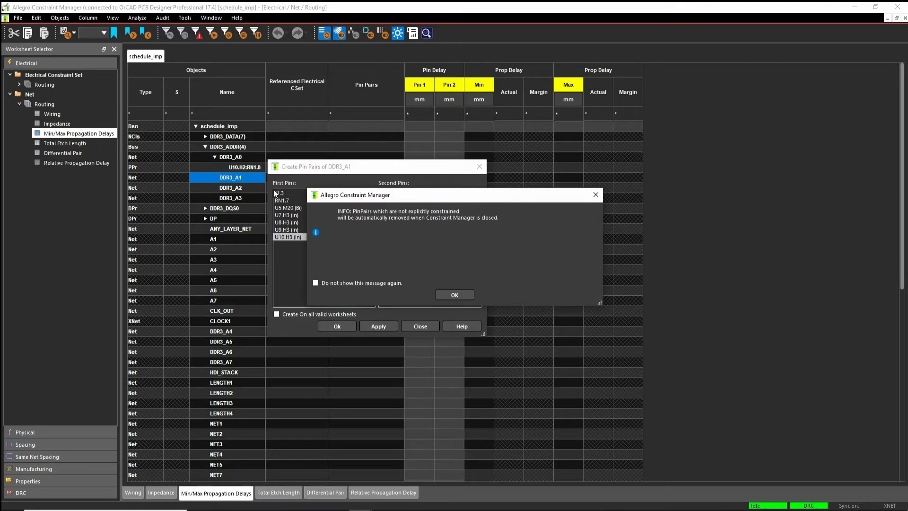
left_click(460, 297)
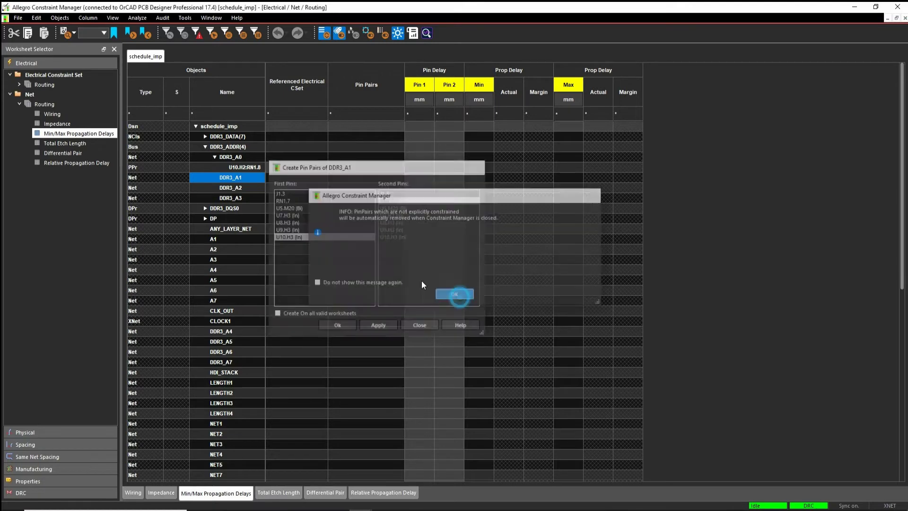
Create the U10.H4:RN1.6 pin pair for net DDR3_A2
right_click(237, 201)
mouse_move(263, 300)
left_click(393, 305)
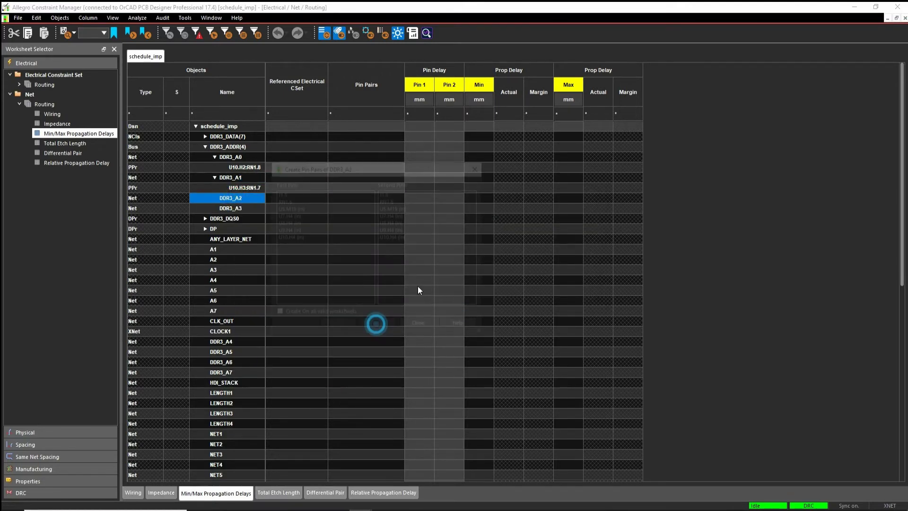
left_click(303, 236)
left_click(393, 201)
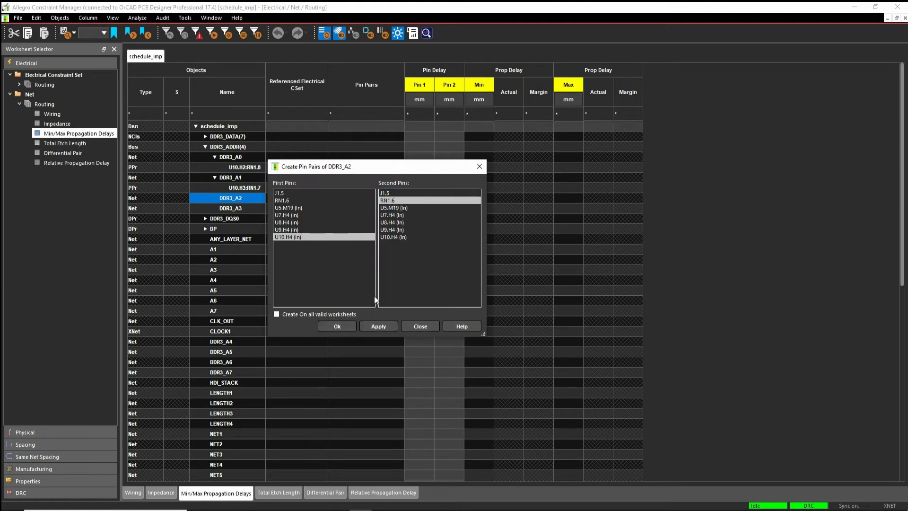
left_click(337, 326)
left_click(456, 293)
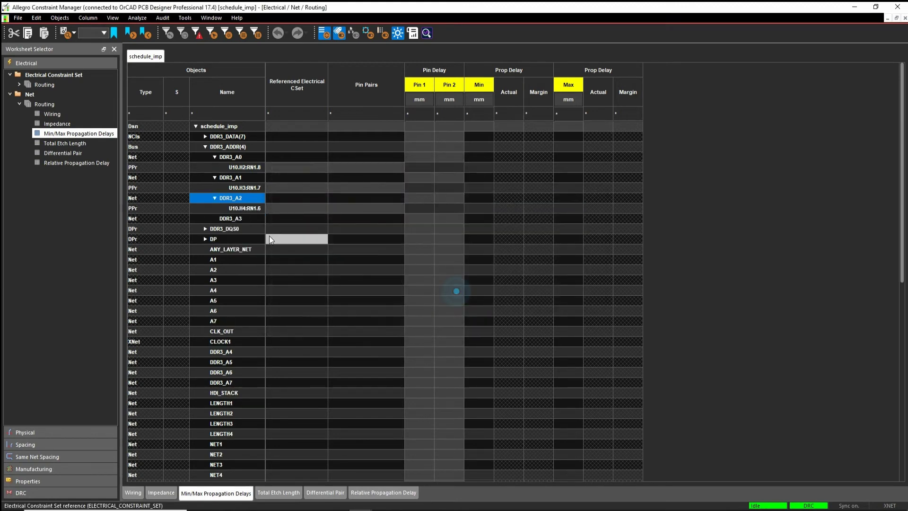
Create the U10.H5:RN1.5 pin pair for net DDR3_A3
right_click(249, 221)
mouse_move(337, 323)
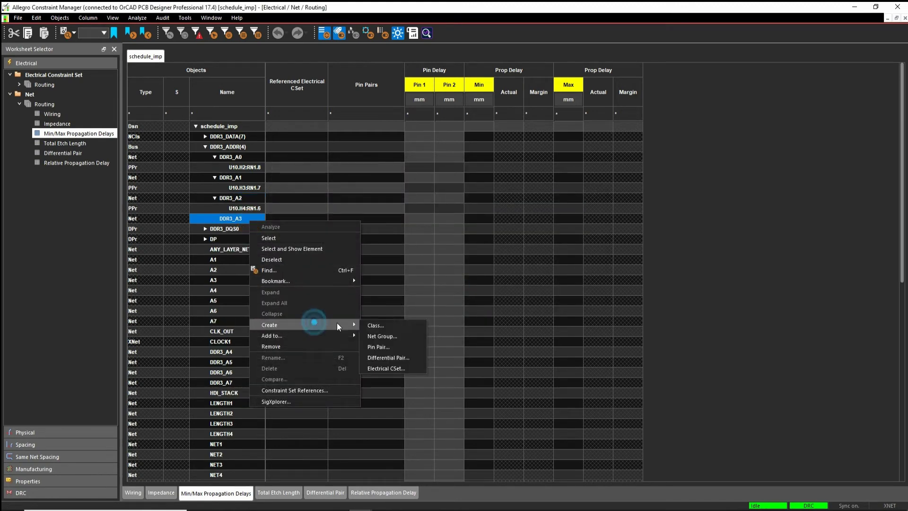
left_click(388, 347)
left_click(305, 237)
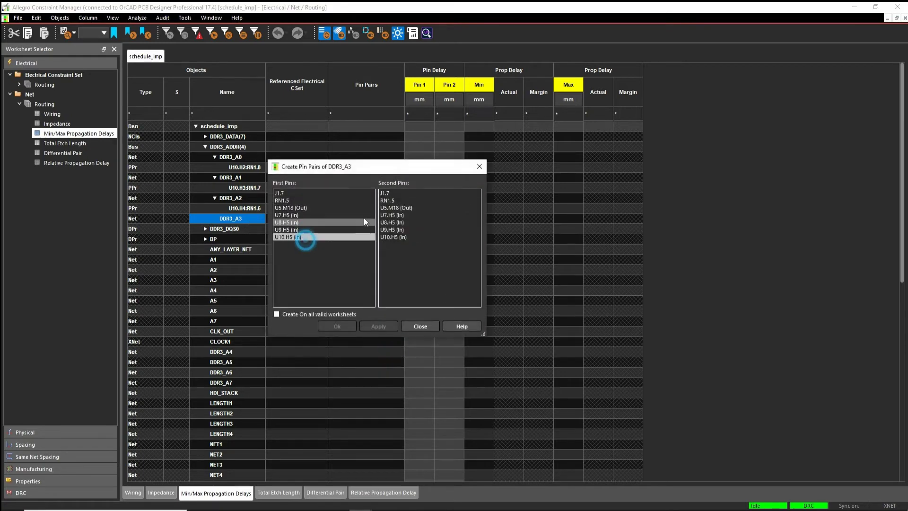
left_click(395, 200)
left_click(337, 326)
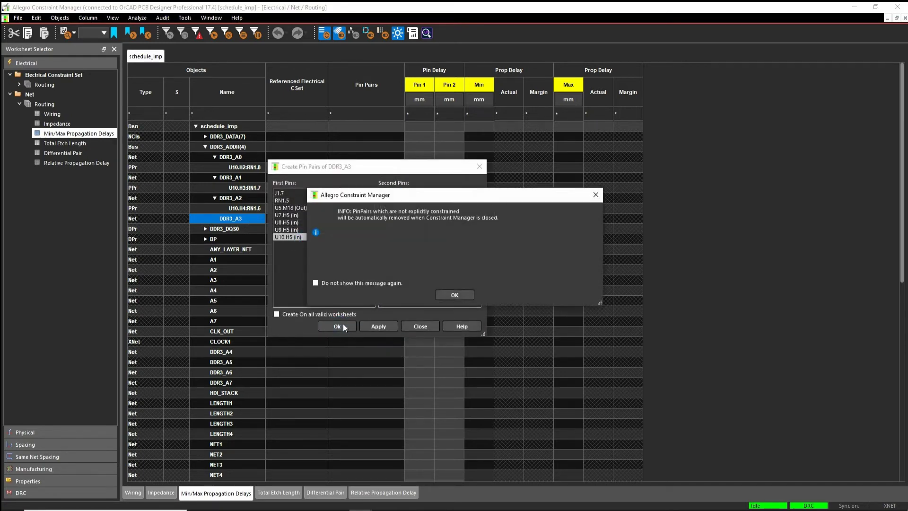
left_click(452, 295)
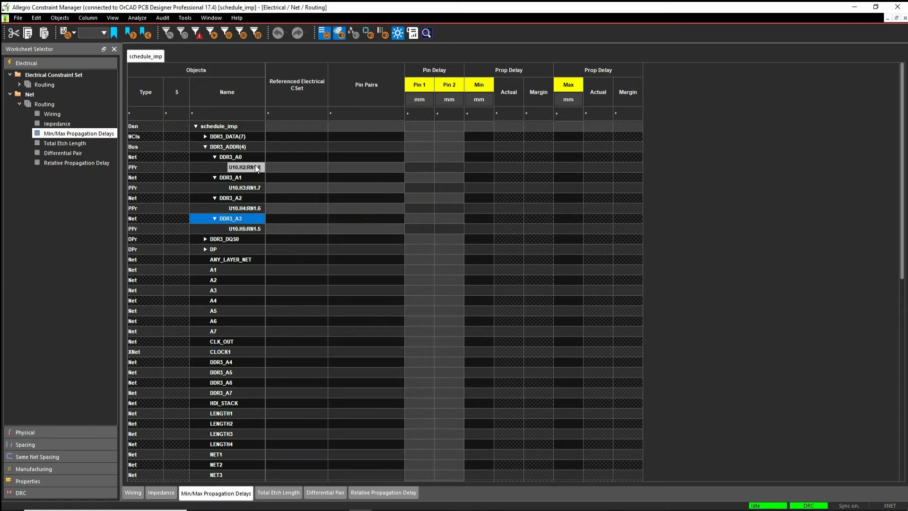
Give pin pairs U10.H2:RN1.8 and U10.H3:RN1.7 a 10 mm minimum and 12 mm maximum delay
left_click(432, 168)
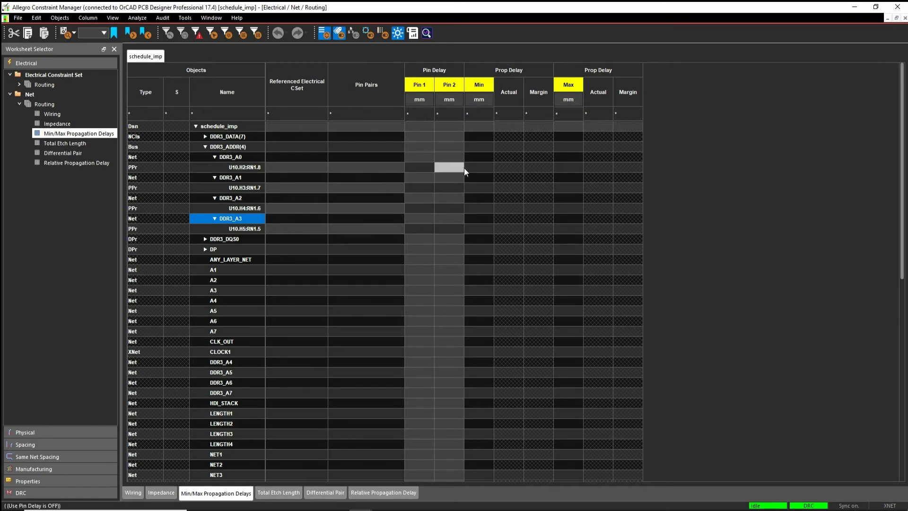
left_click(480, 168)
type("1")
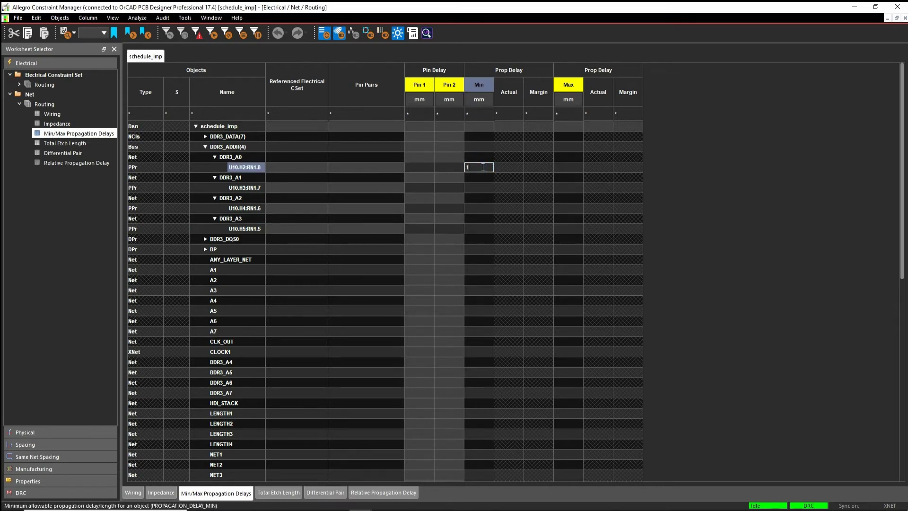
type("0")
key("Tab")
type("12")
key("Return")
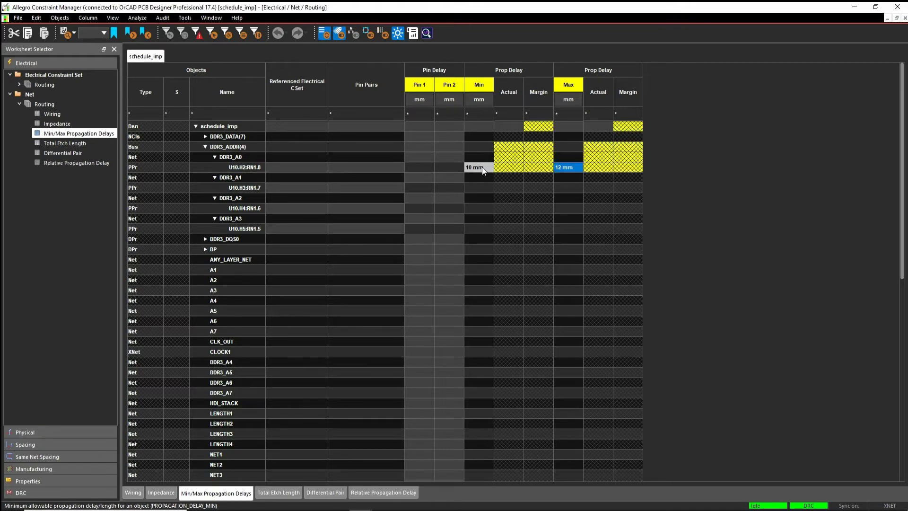
left_click(484, 186)
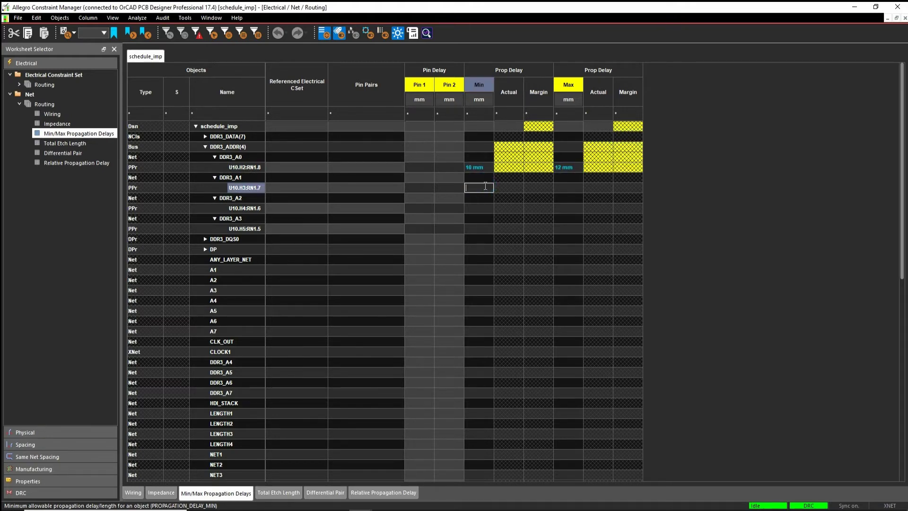
type("10")
key("Tab")
type("12")
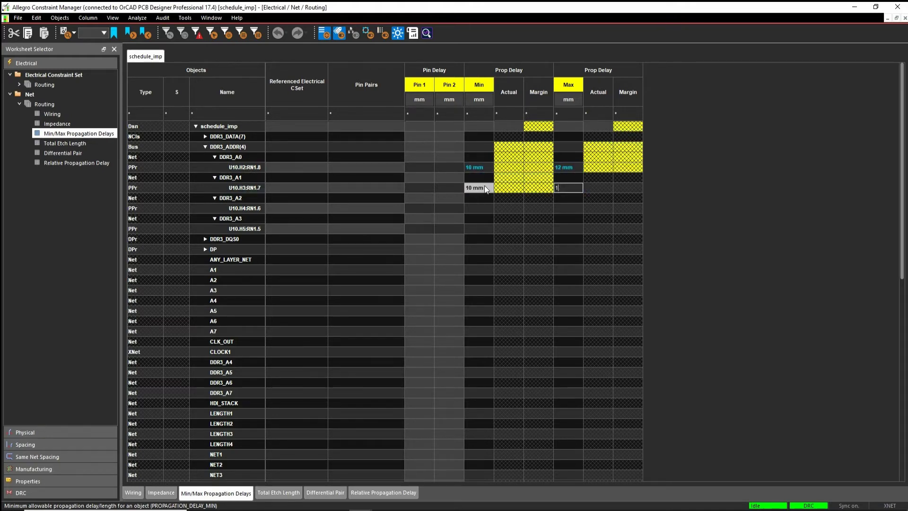
key("Return")
Give pin pairs U10.H4:RN1.6 and U10.H5:RN1.5 a 10 mm minimum and 12 mm maximum delay
left_click(487, 206)
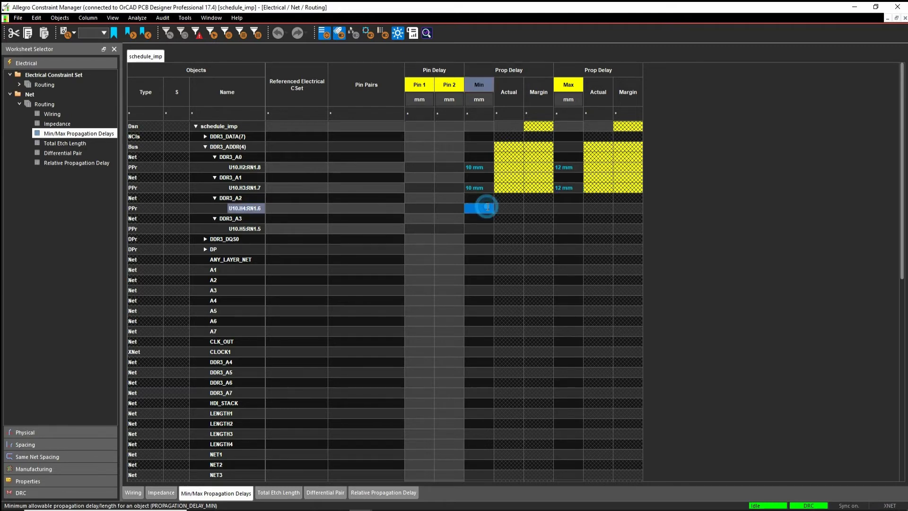
type("10")
key("Tab")
type("12")
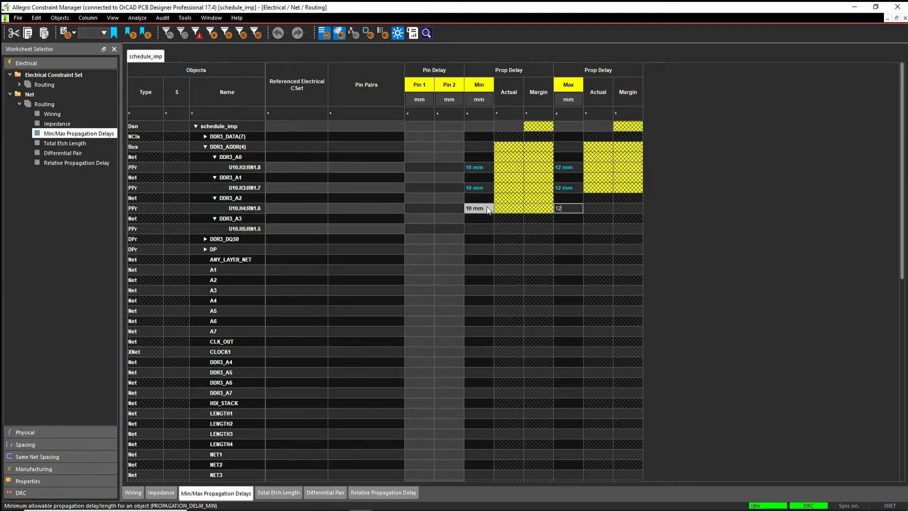
key("Return")
left_click(486, 230)
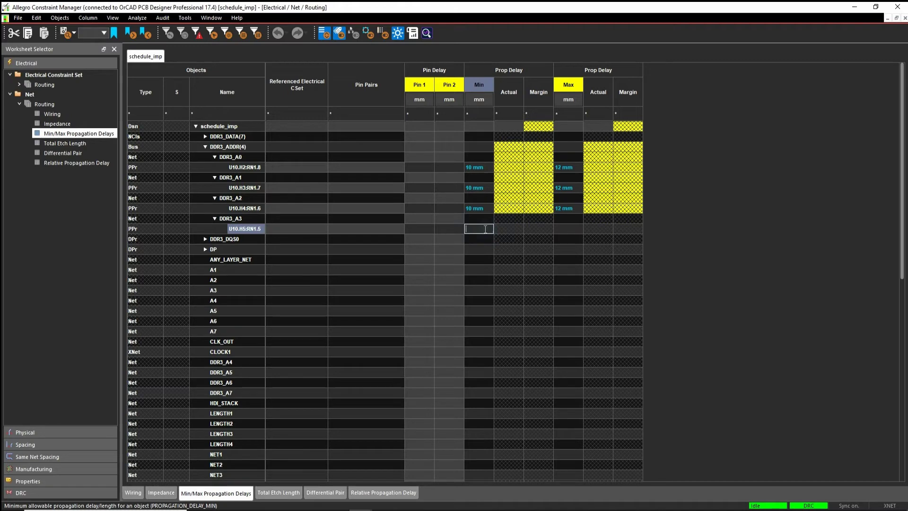
type("10")
key("Tab")
type("12")
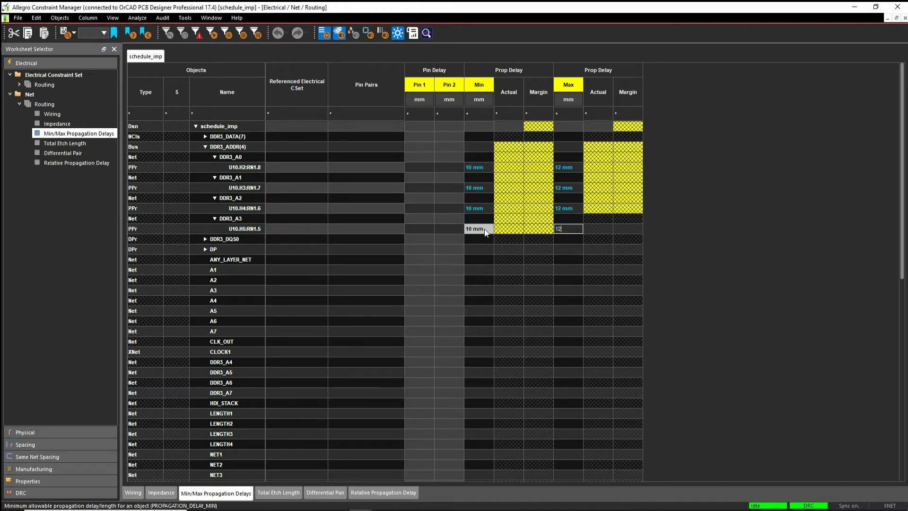
key("Return")
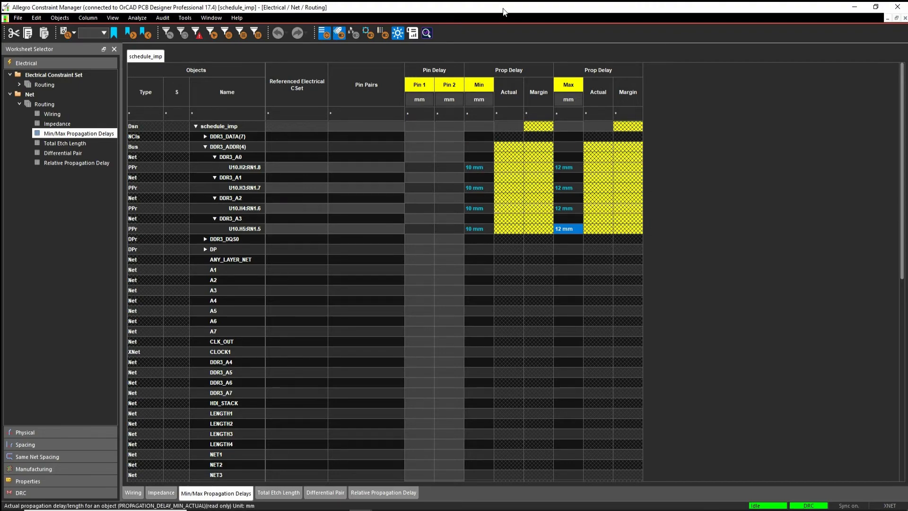
left_click_drag(503, 6, 637, 83)
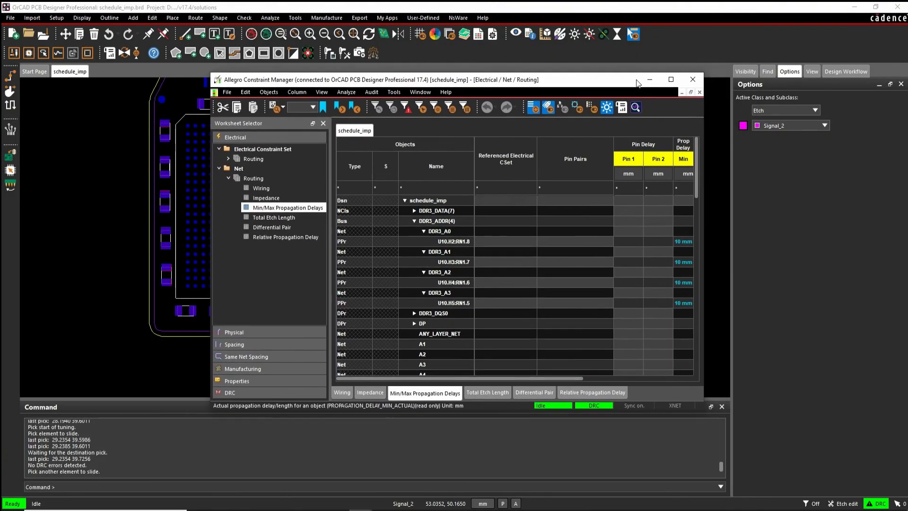
left_click(671, 79)
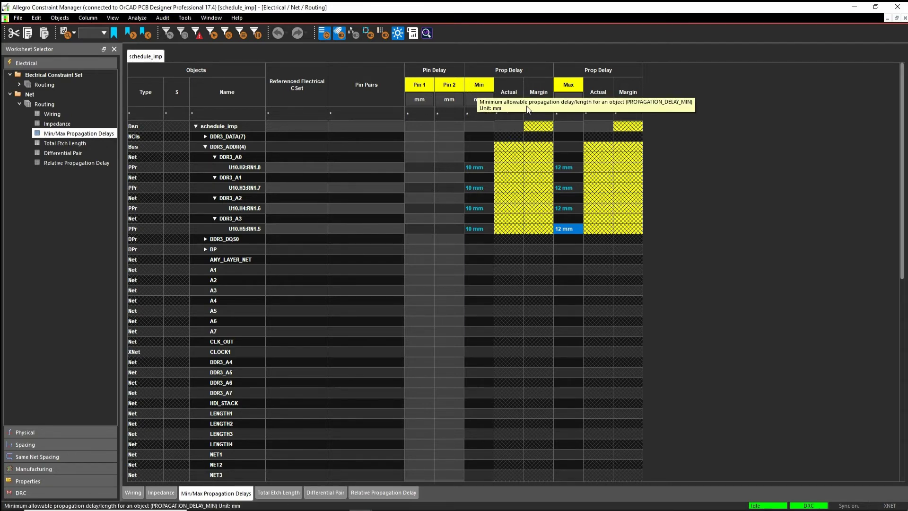
left_click(137, 18)
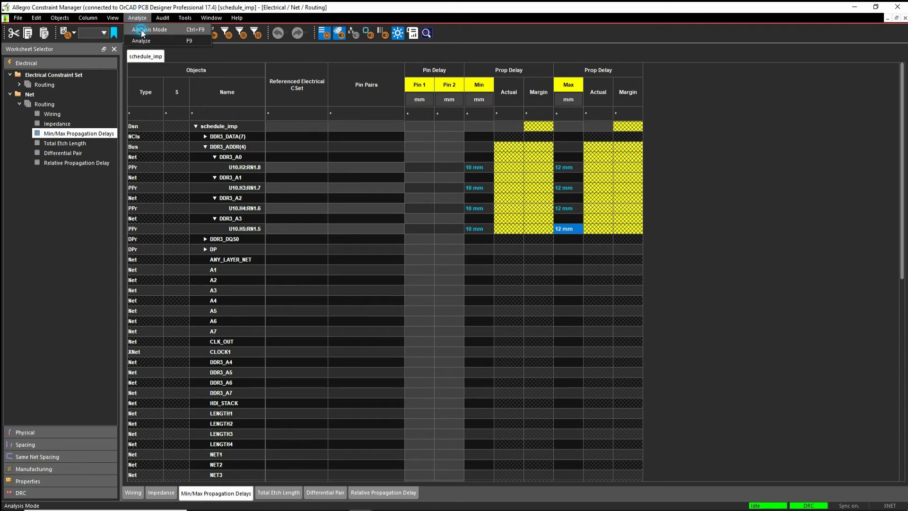
left_click(142, 31)
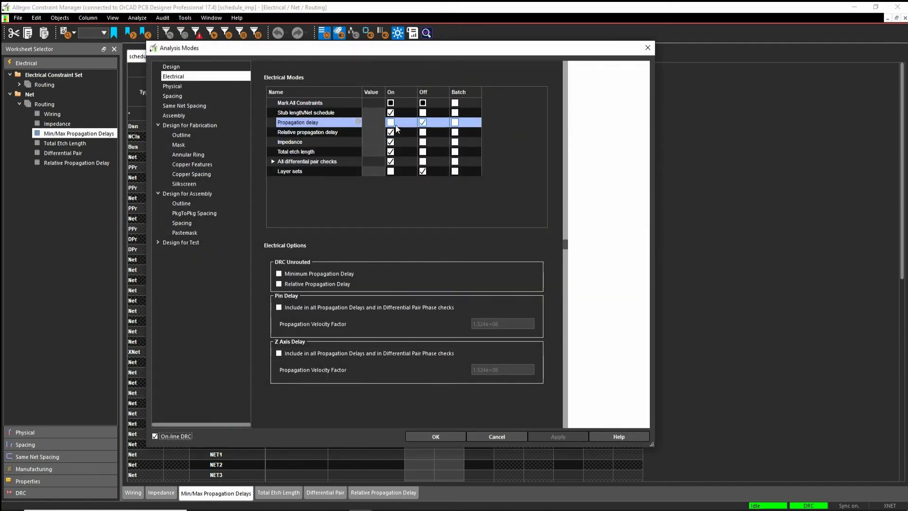
mouse_move(358, 123)
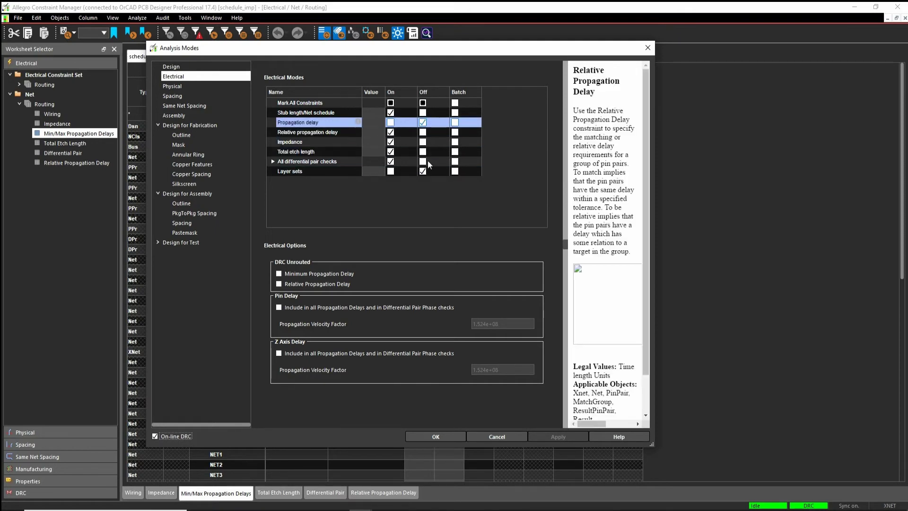
left_click(496, 436)
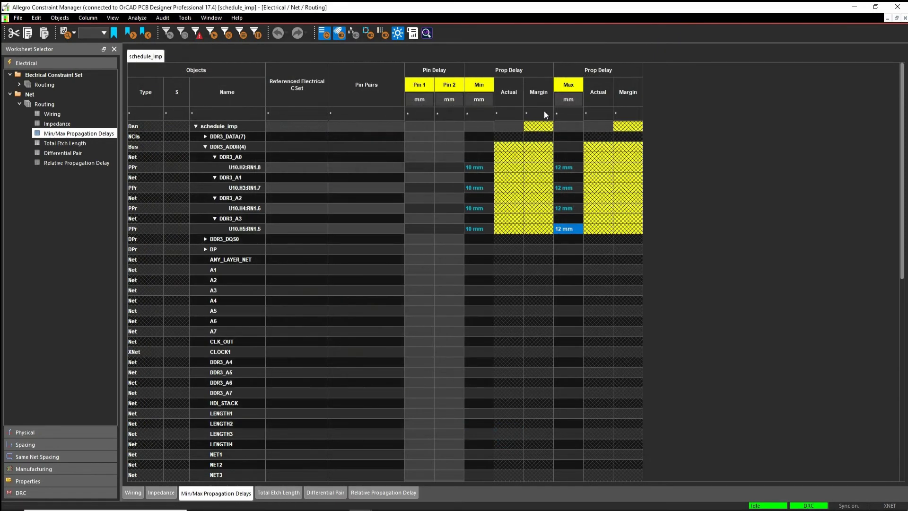
Run Analyze on schedule_imp and inspect the actual delays and margins of DDR3_A2 and DDR3_A3
right_click(569, 86)
left_click(604, 103)
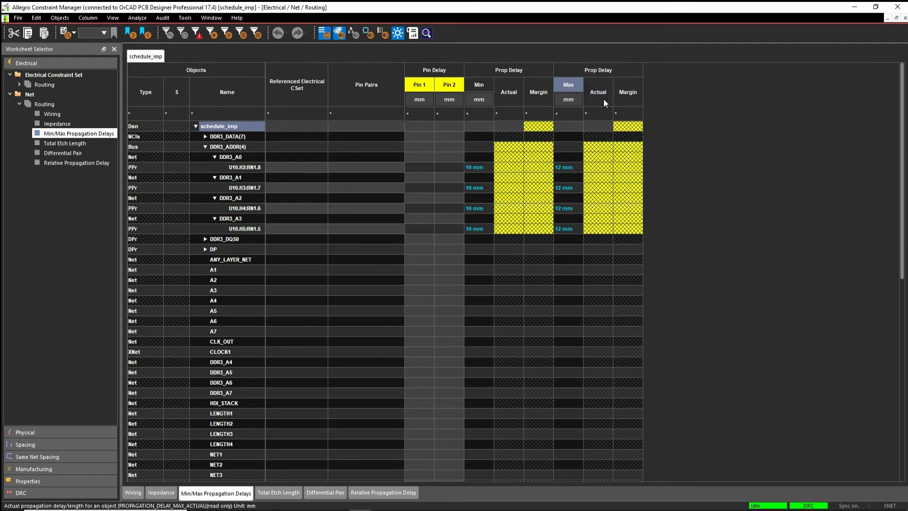
right_click(227, 125)
left_click(240, 132)
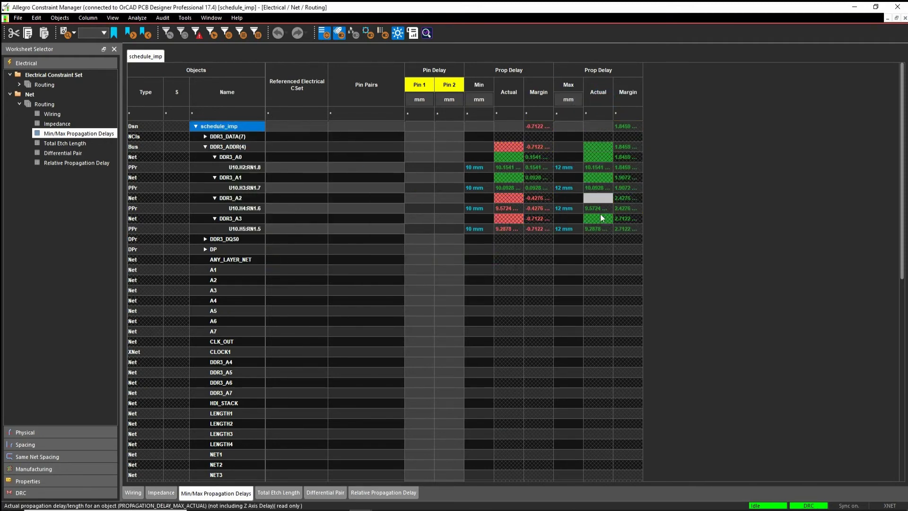
left_click(608, 223)
left_click(574, 210)
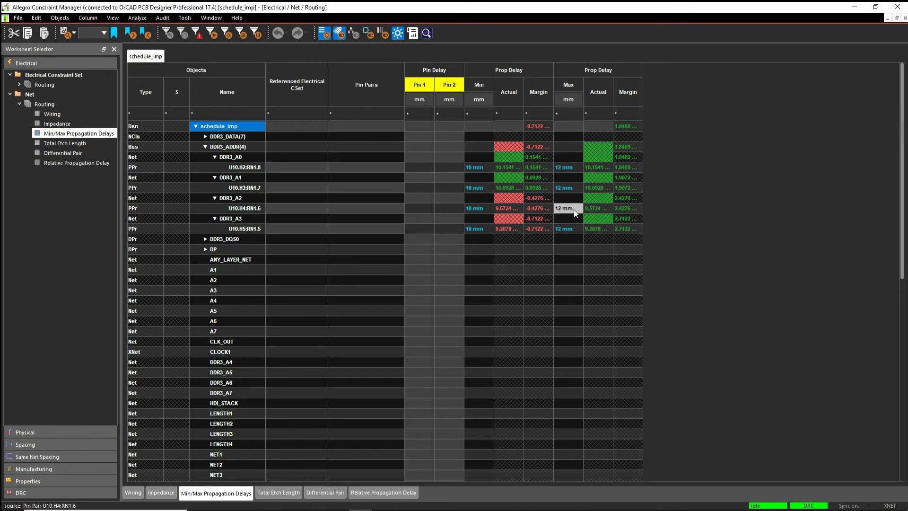
left_click(522, 229)
On the board, zoom onto RN1 to read the DDR3_A3 propagation-delay DRC marker, then zoom out
left_click(854, 7)
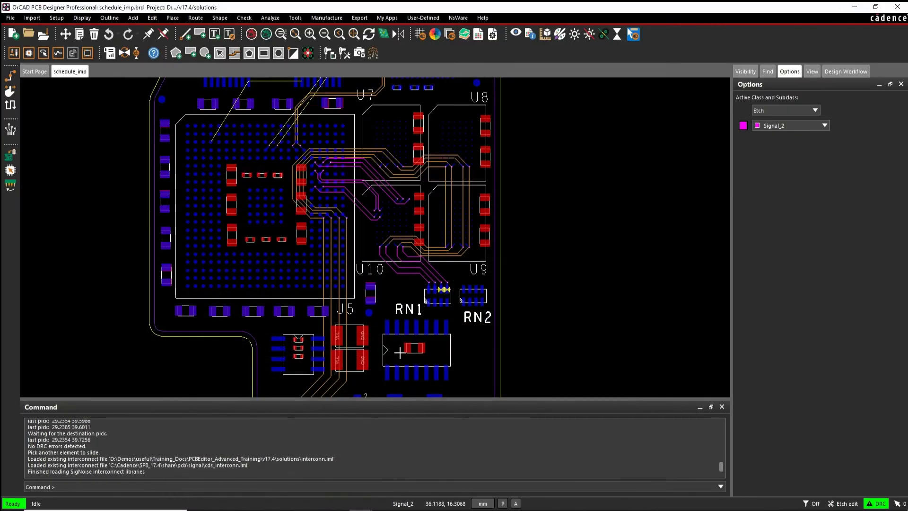
scroll(436, 299, "up", 5)
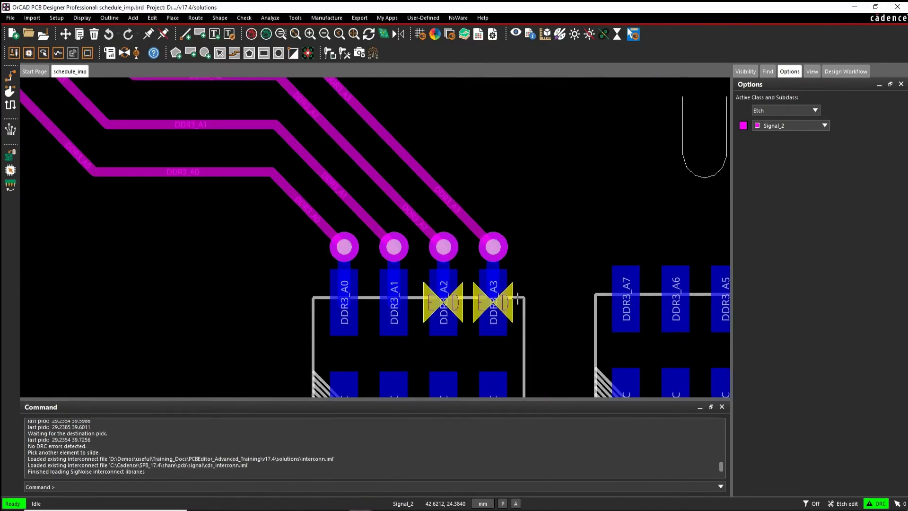
mouse_move(510, 296)
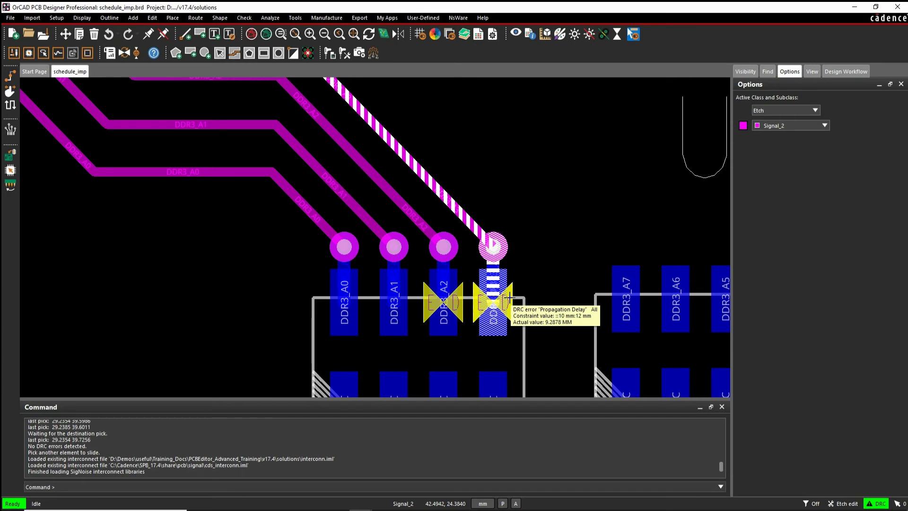
scroll(511, 297, "down", 5)
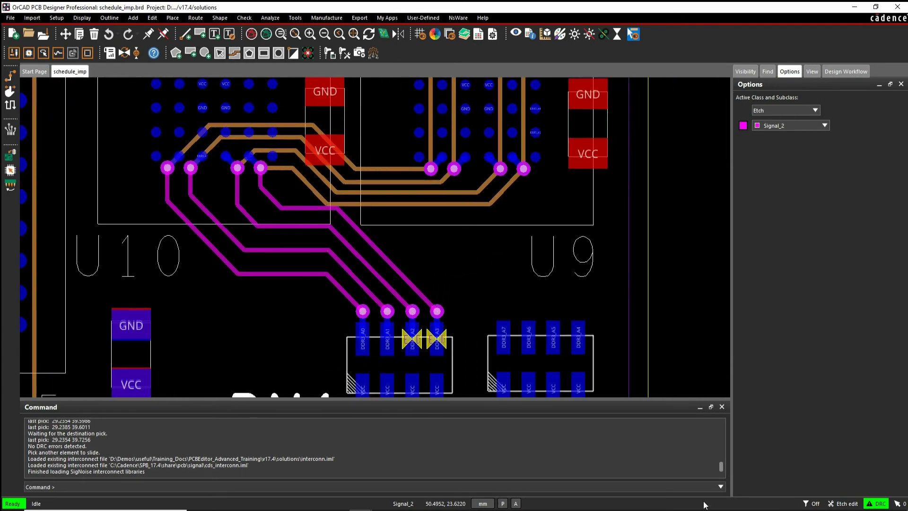
Delay-tune the DDR3_A3 trace by placing a tuning bump
right_click(397, 267)
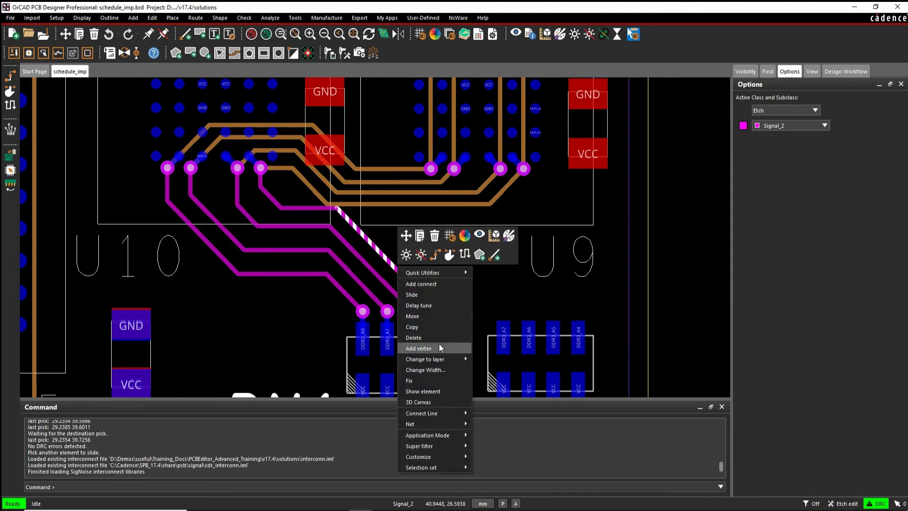
left_click(426, 305)
left_click(397, 266)
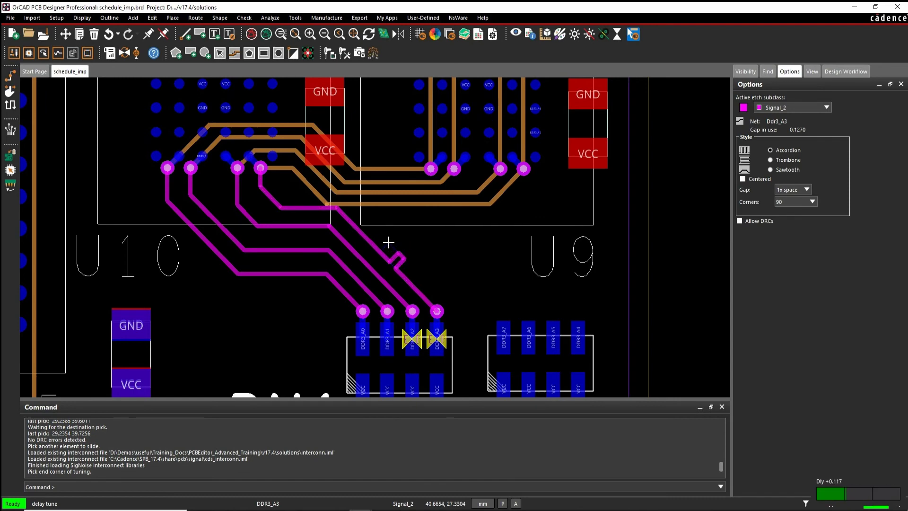
scroll(393, 254, "up", 3)
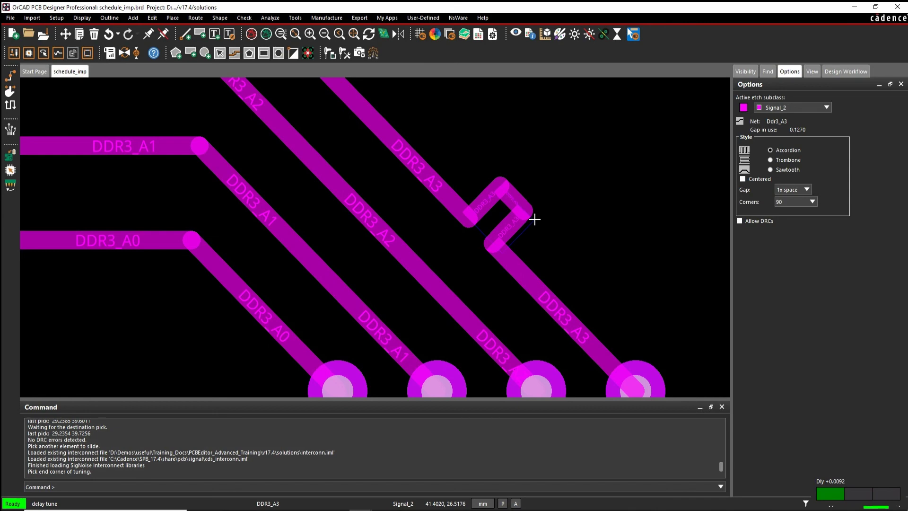
left_click(535, 220)
Add a tuning bump on DDR3_A2 and confirm all margins show green in Constraint Manager
scroll(549, 185, "down", 2)
mouse_move(591, 179)
middle_mouse_down()
mouse_move(416, 272)
mouse_move(359, 245)
middle_mouse_up()
right_click(347, 228)
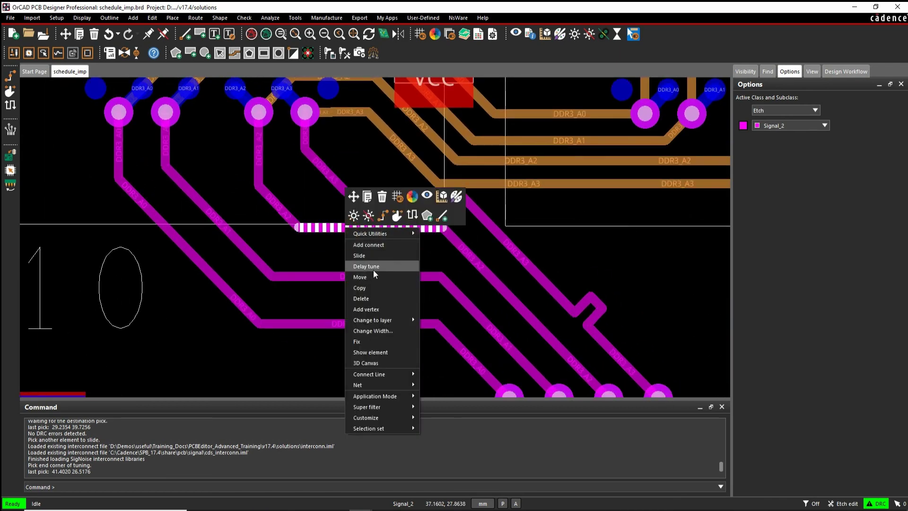
left_click(374, 267)
left_click(391, 210)
scroll(391, 211, "down", 2)
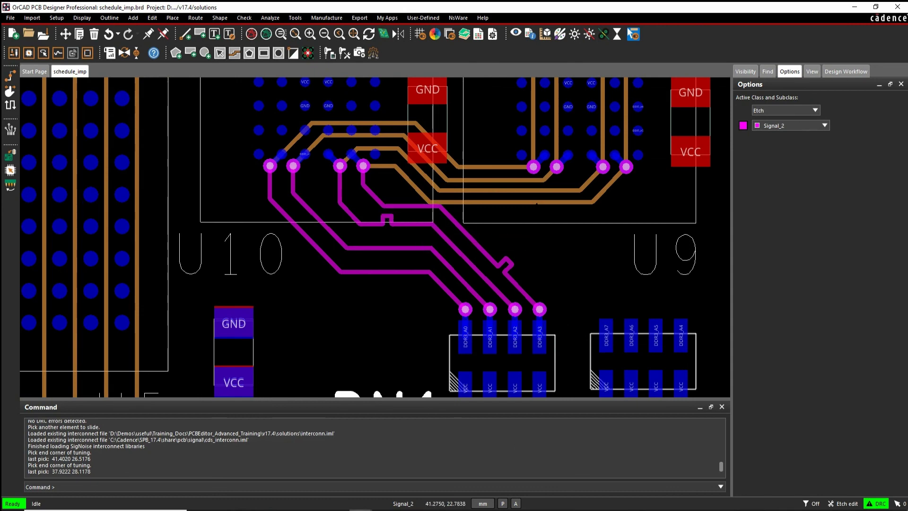
left_click(415, 470)
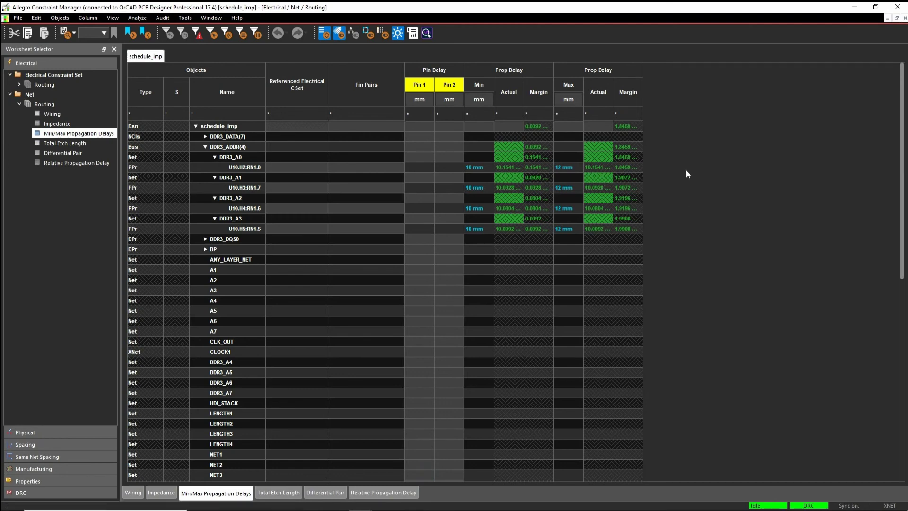
left_click(481, 261)
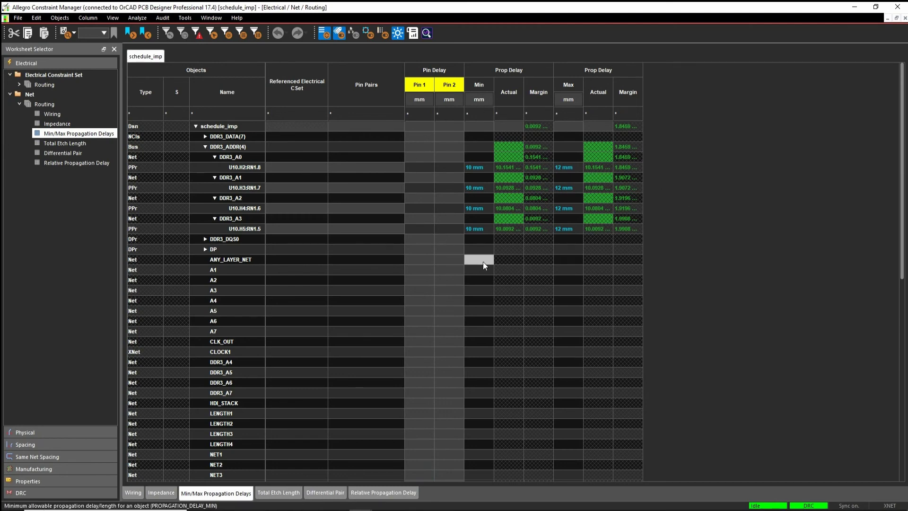